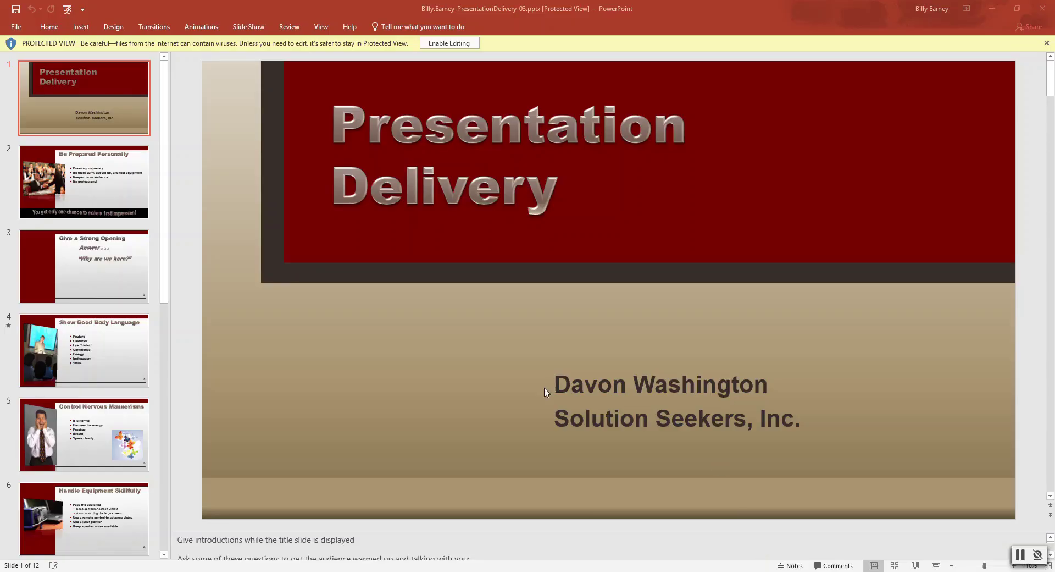
# - Enable editing on the PresentationDelivery-03 deck so it leaves Protected View
pyautogui.click(454, 45)
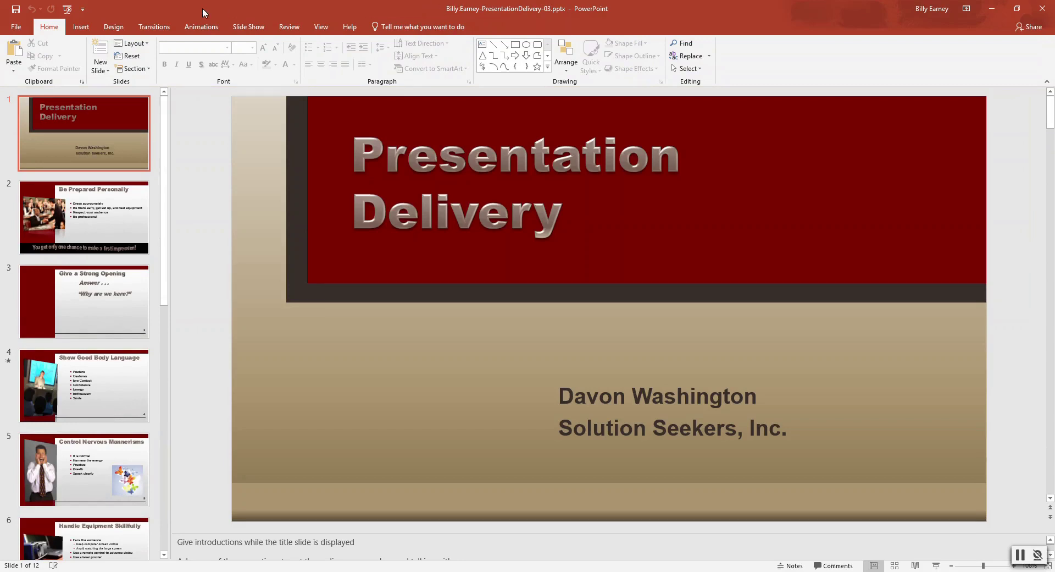
# - Apply a smooth Fade transition lasting 01.00 seconds to all 12 slides
pyautogui.click(153, 33)
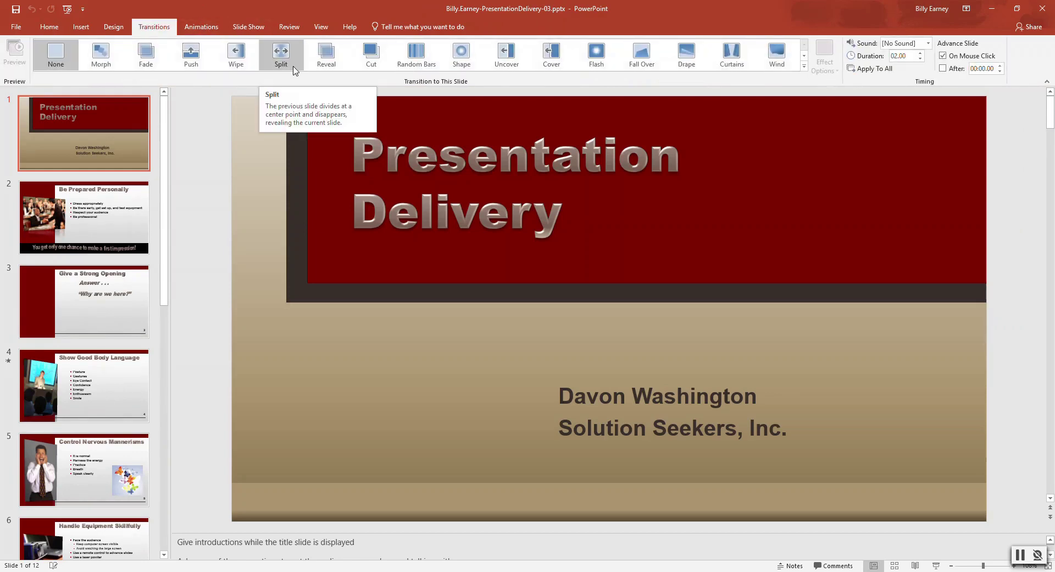
pyautogui.click(147, 62)
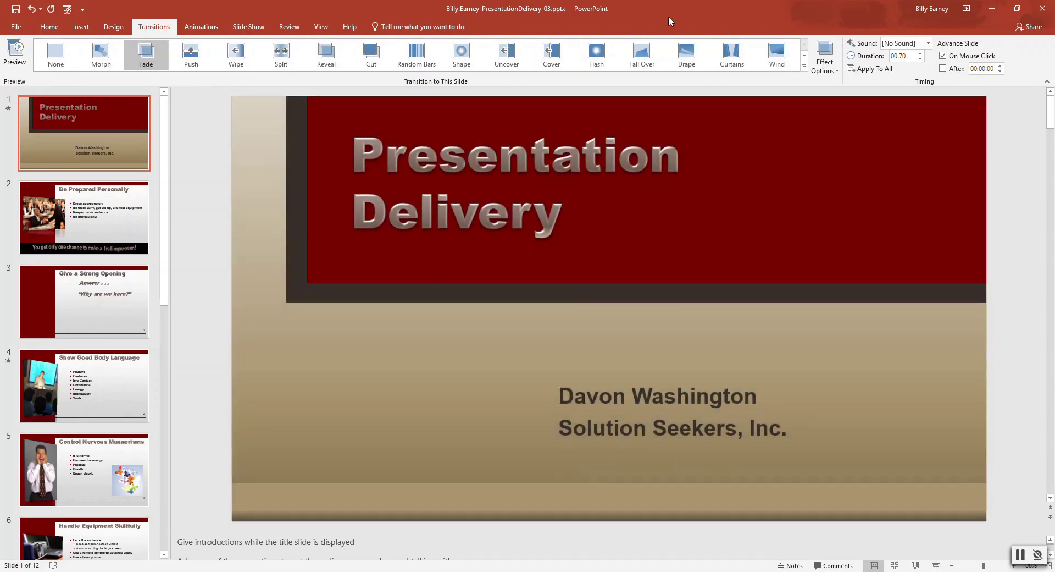
pyautogui.click(836, 67)
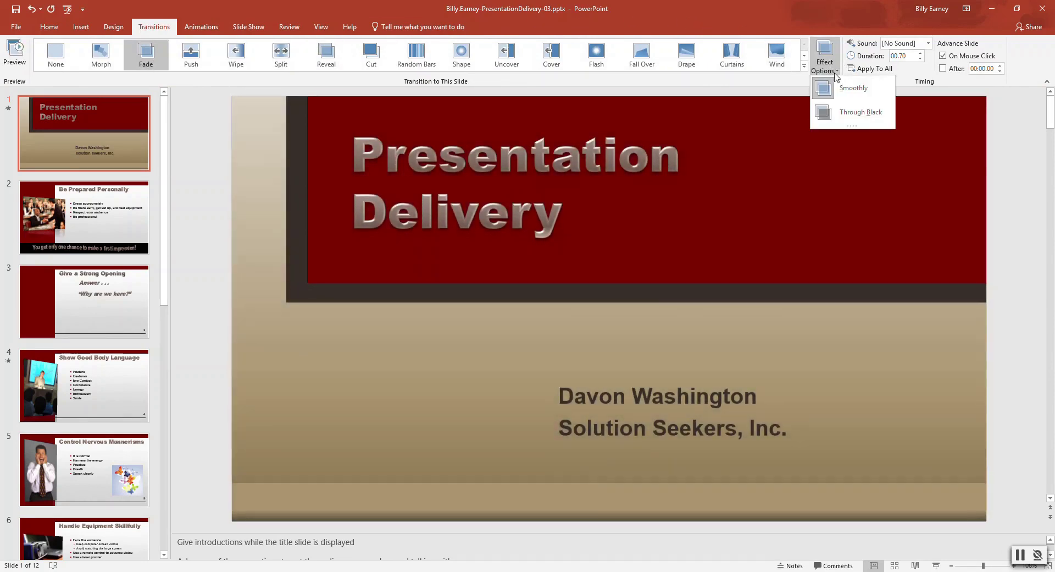
pyautogui.click(844, 89)
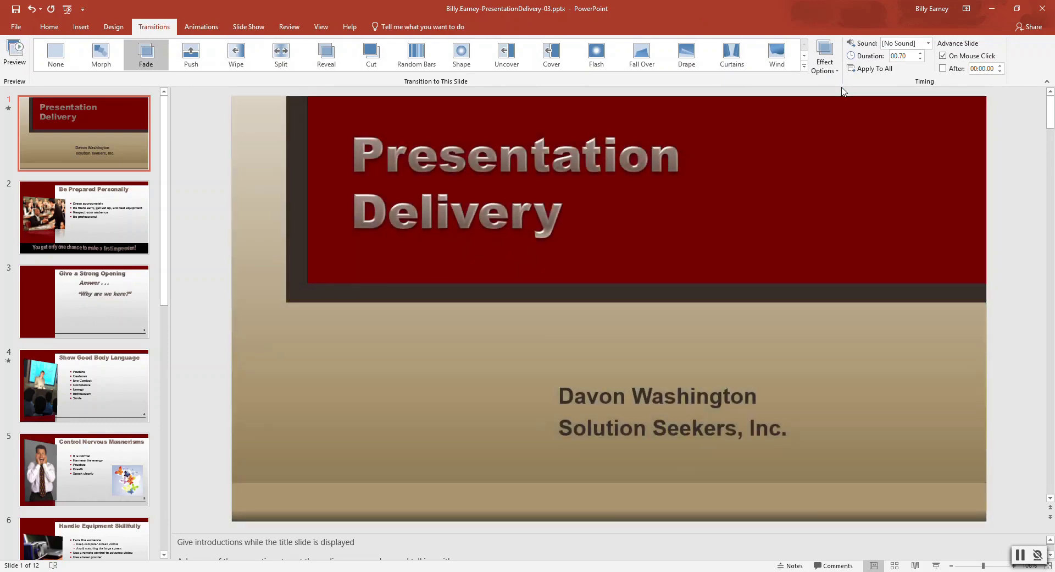
pyautogui.click(907, 55)
pyautogui.click(921, 53)
pyautogui.click(920, 58)
pyautogui.click(869, 71)
# - On slide 2, Be Prepared Personally, select the bottom caption's text for animating
pyautogui.click(104, 228)
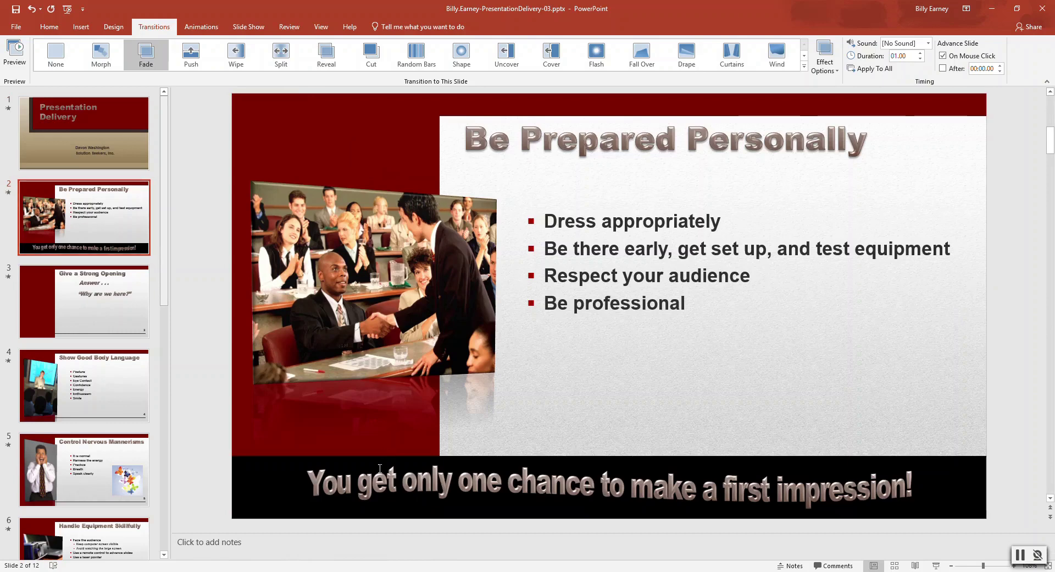
pyautogui.click(354, 480)
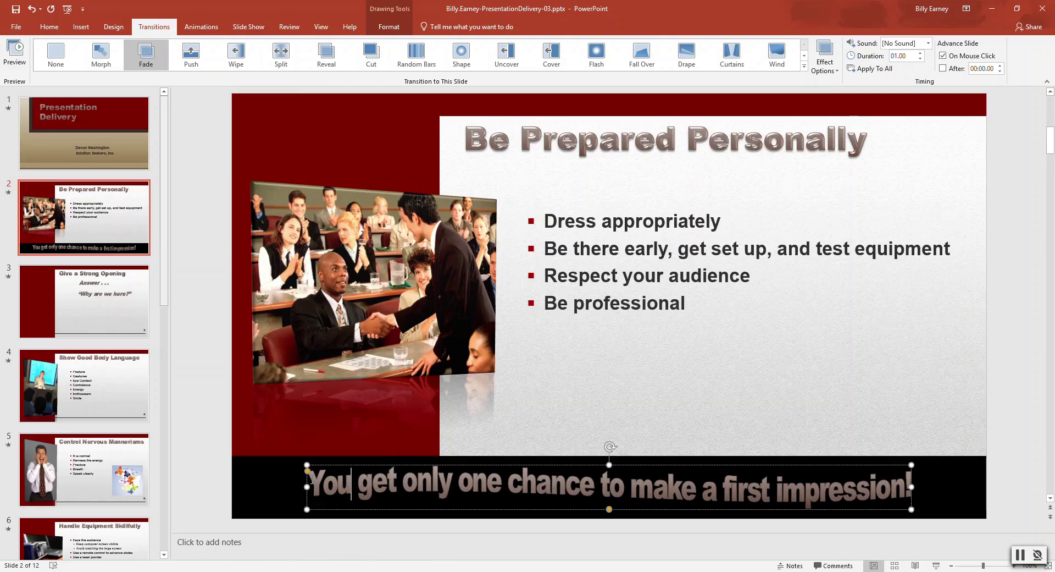
pyautogui.moveTo(318, 476); pyautogui.dragTo(911, 471)
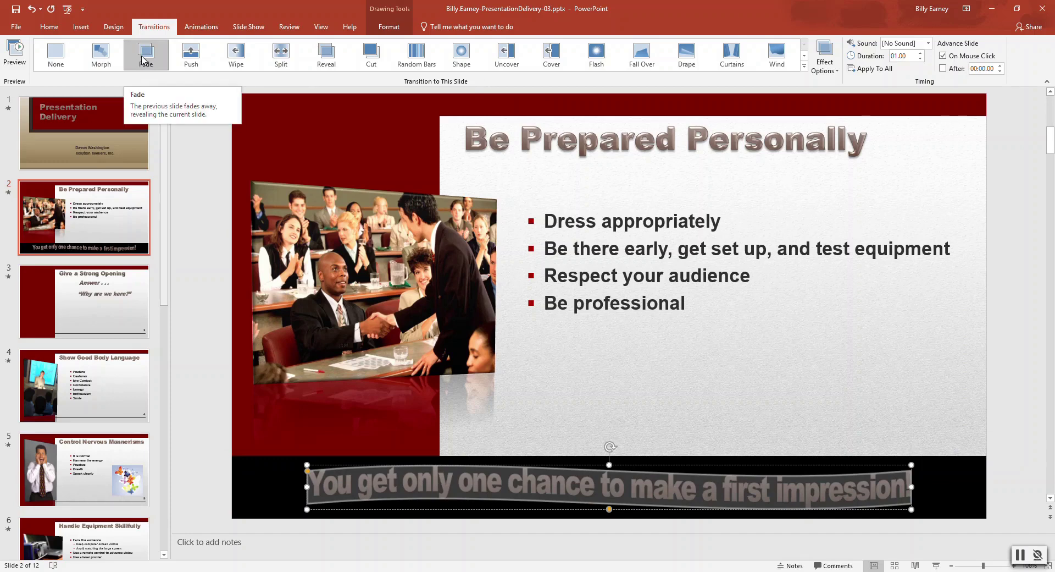
pyautogui.click(201, 32)
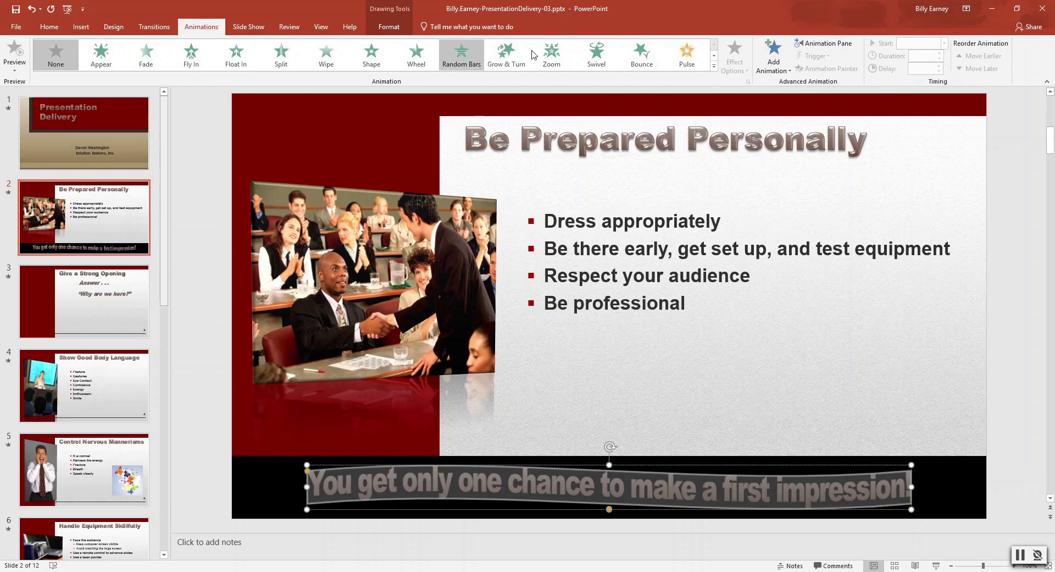
# - Give the caption a Bounce entrance as one object, After Previous, then go to slide 5
pyautogui.click(639, 53)
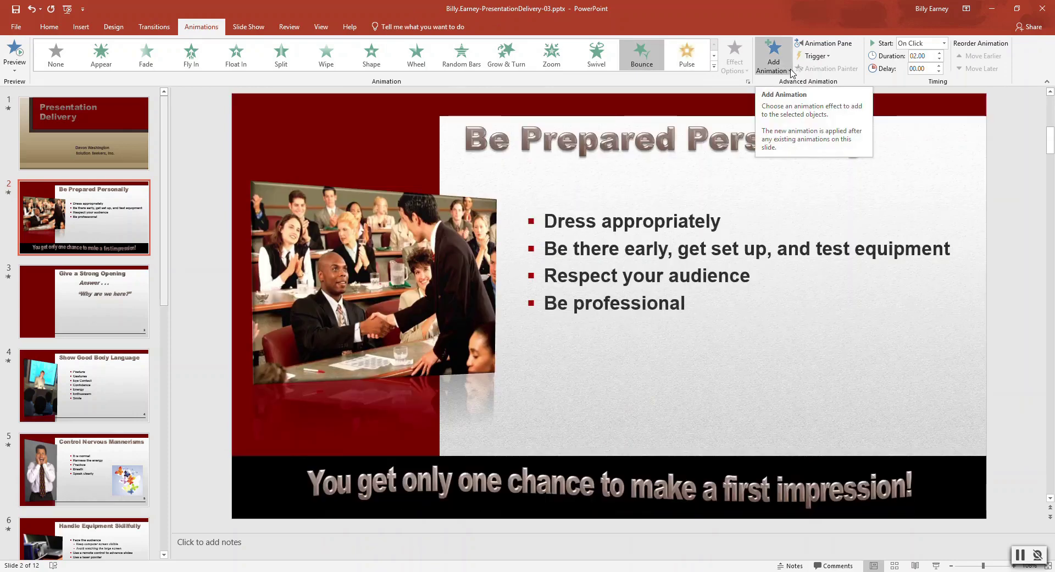
pyautogui.click(774, 61)
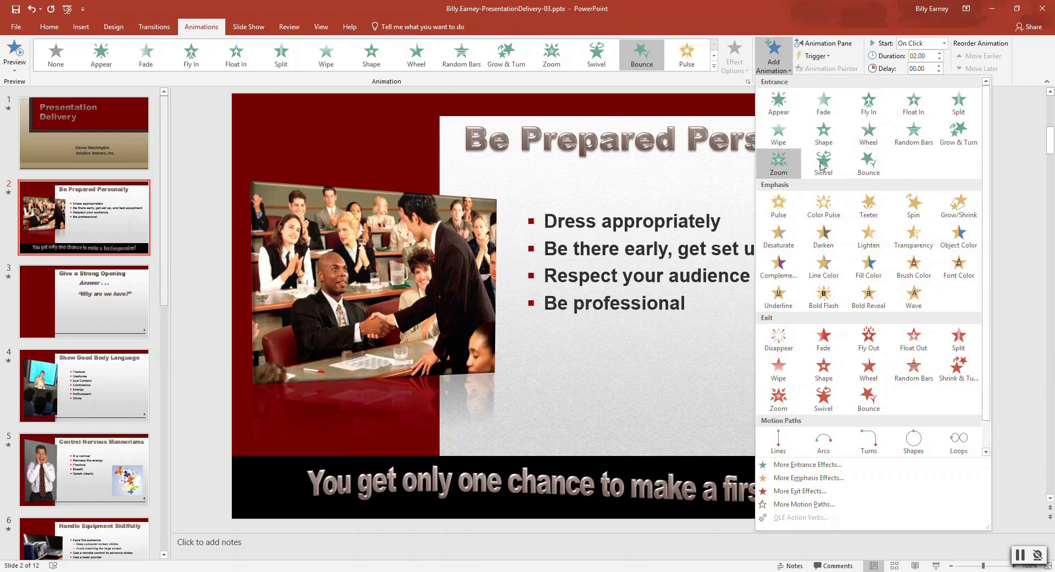
pyautogui.click(869, 163)
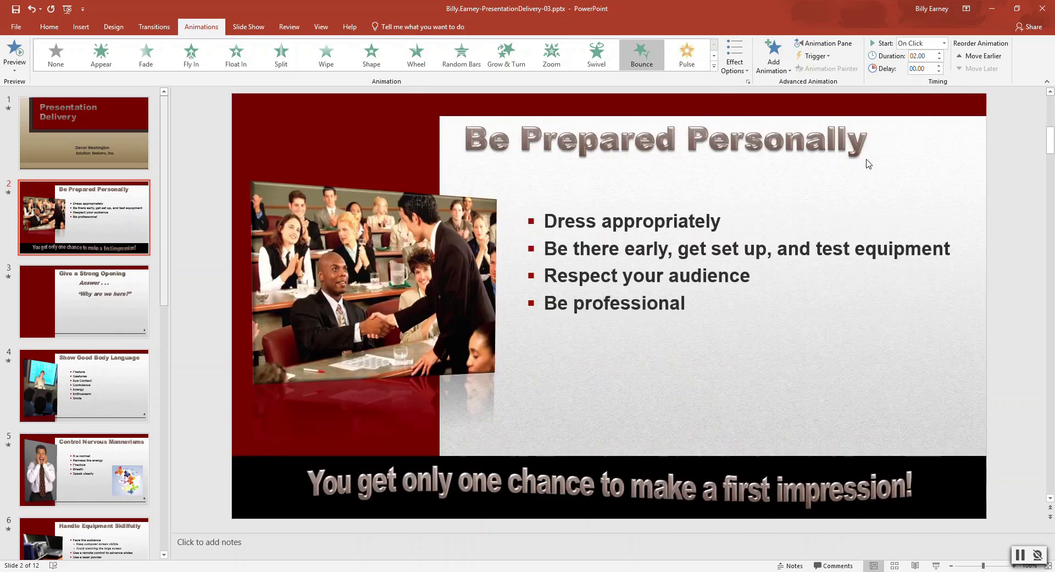
pyautogui.click(746, 70)
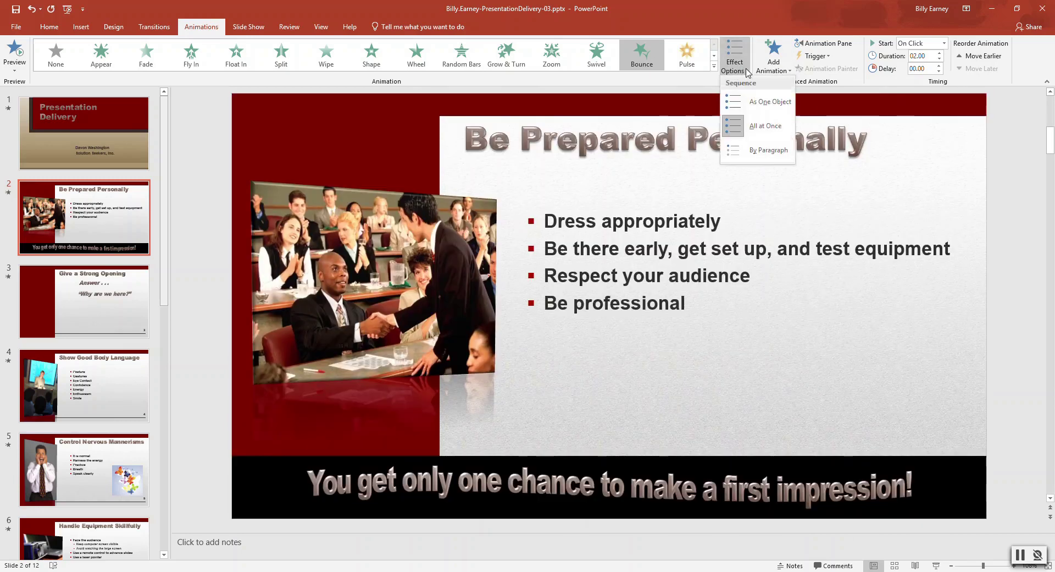
pyautogui.click(765, 108)
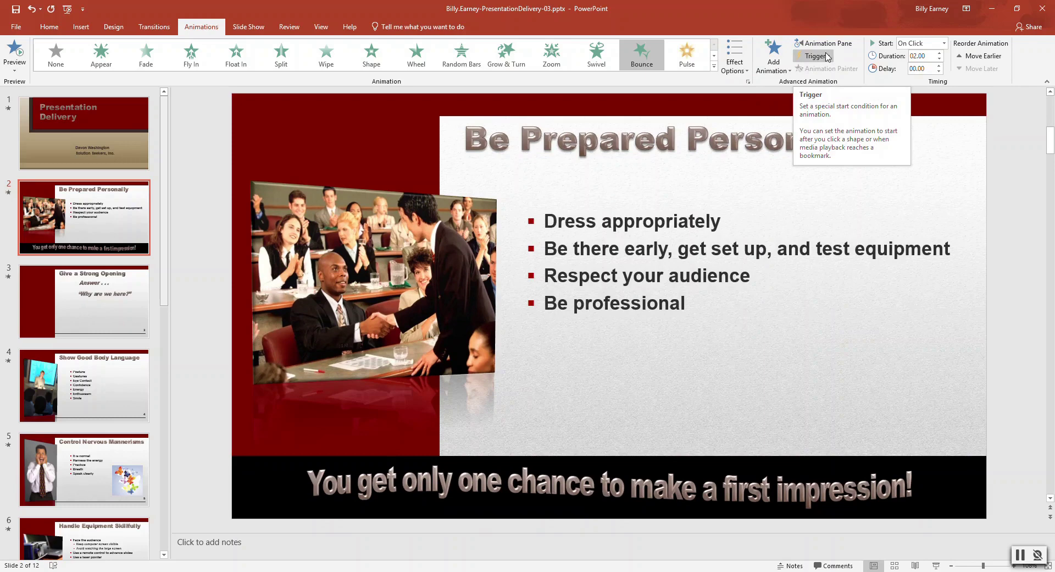
pyautogui.click(944, 44)
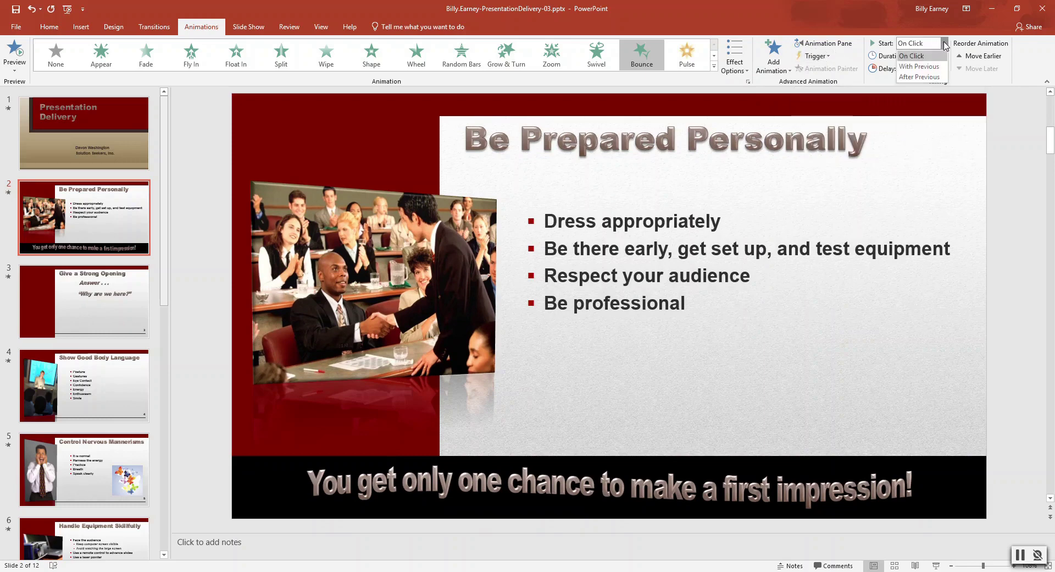
pyautogui.click(931, 78)
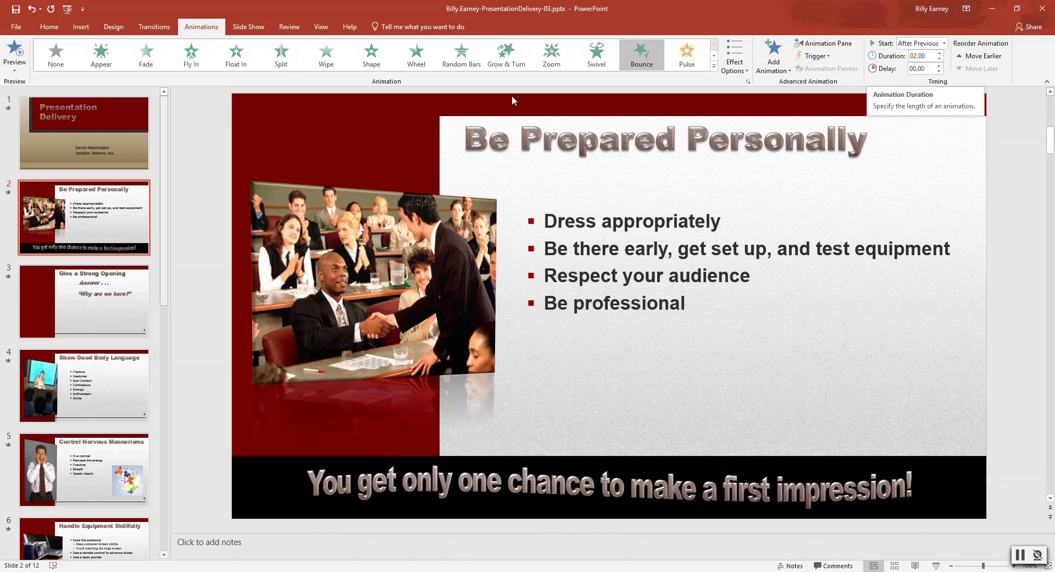
pyautogui.click(87, 474)
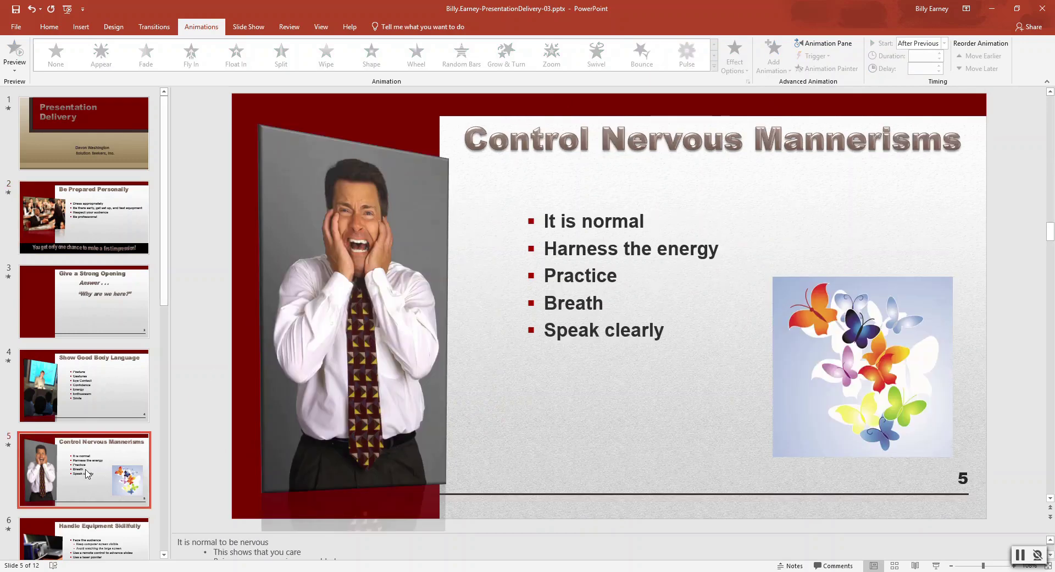
# - Give the butterfly picture a Grow & Turn entrance, After Previous, lasting 02.00 seconds
pyautogui.click(841, 358)
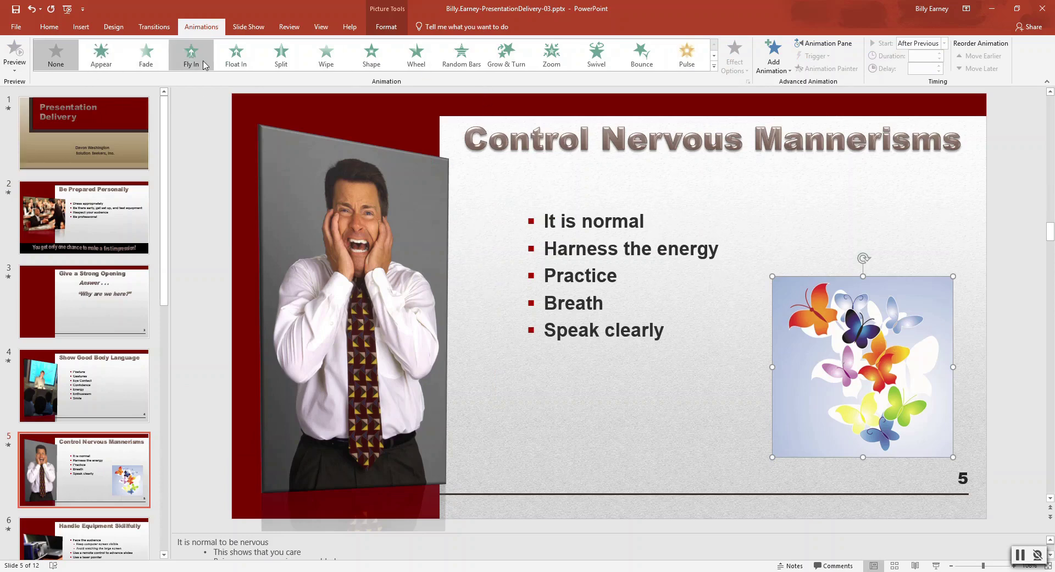
pyautogui.click(506, 55)
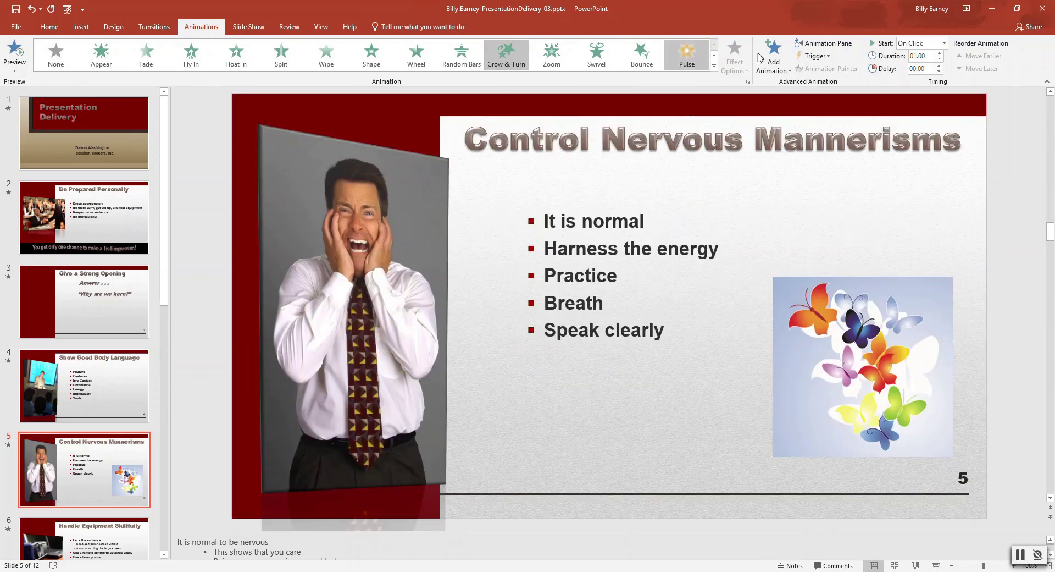
pyautogui.click(789, 71)
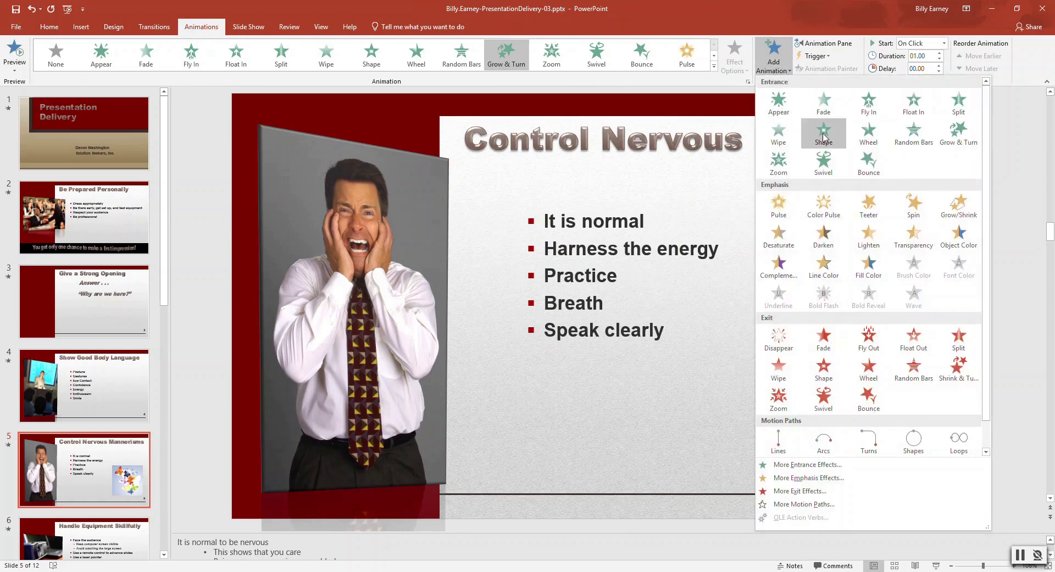
pyautogui.click(958, 142)
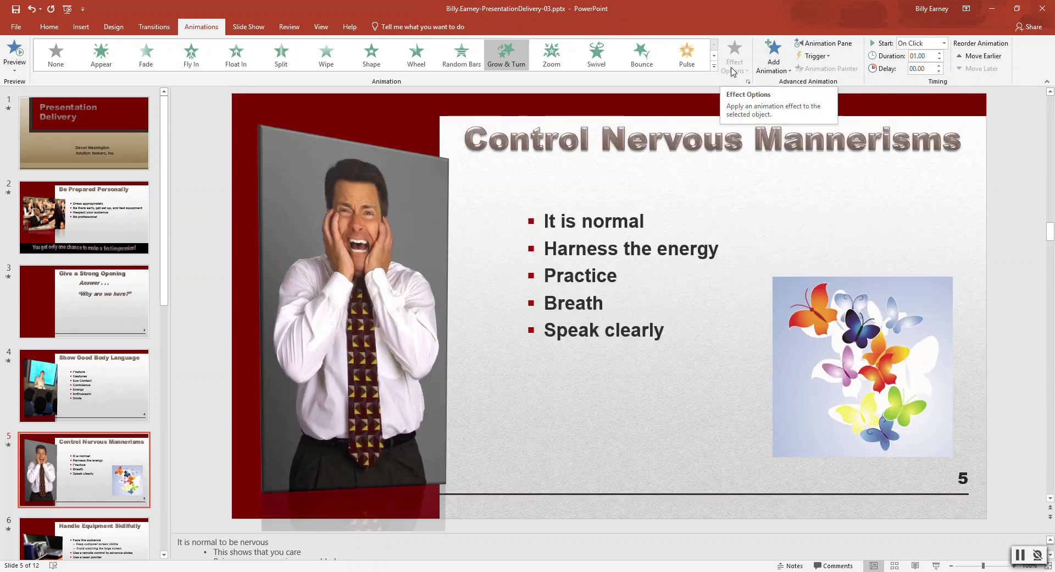
pyautogui.click(944, 43)
pyautogui.click(928, 77)
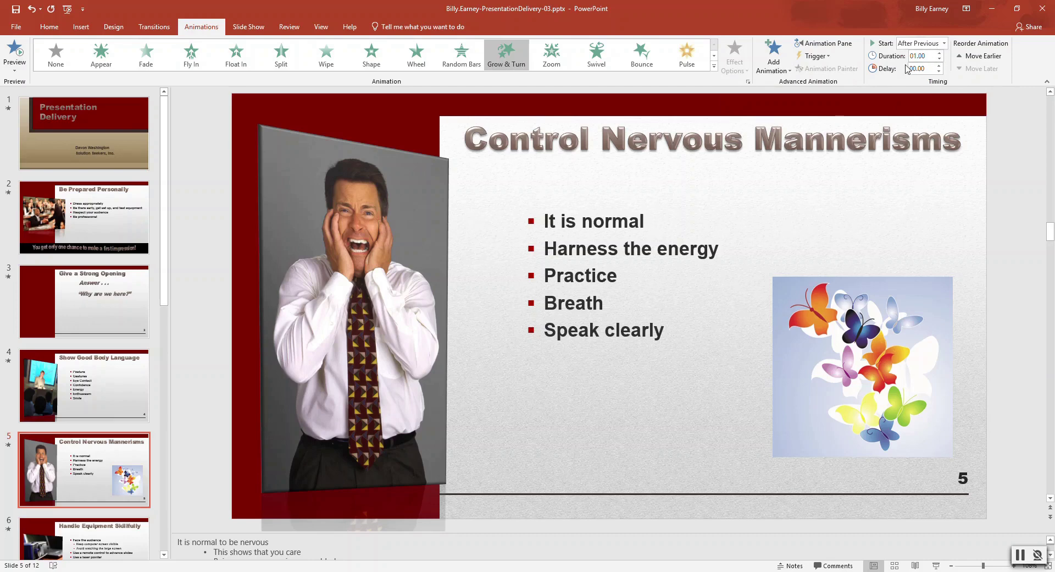
pyautogui.click(940, 53)
# - On slide 7, Control Vocal Delivery, give the megaphone graphic a Wipe entrance
pyautogui.scroll(-1, 173, 321)
pyautogui.scroll(-3, 174, 321)
pyautogui.click(102, 346)
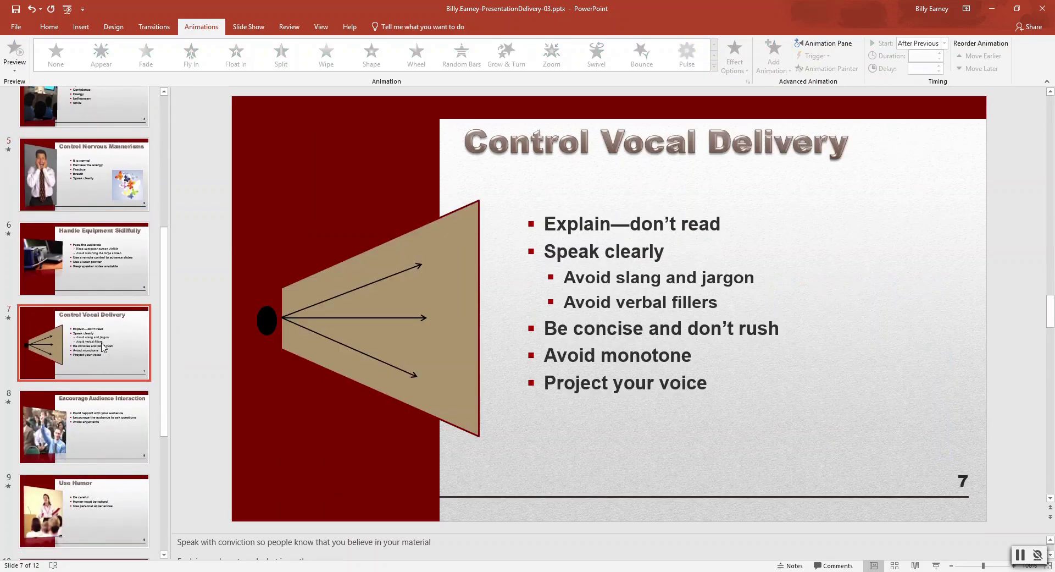
pyautogui.click(321, 310)
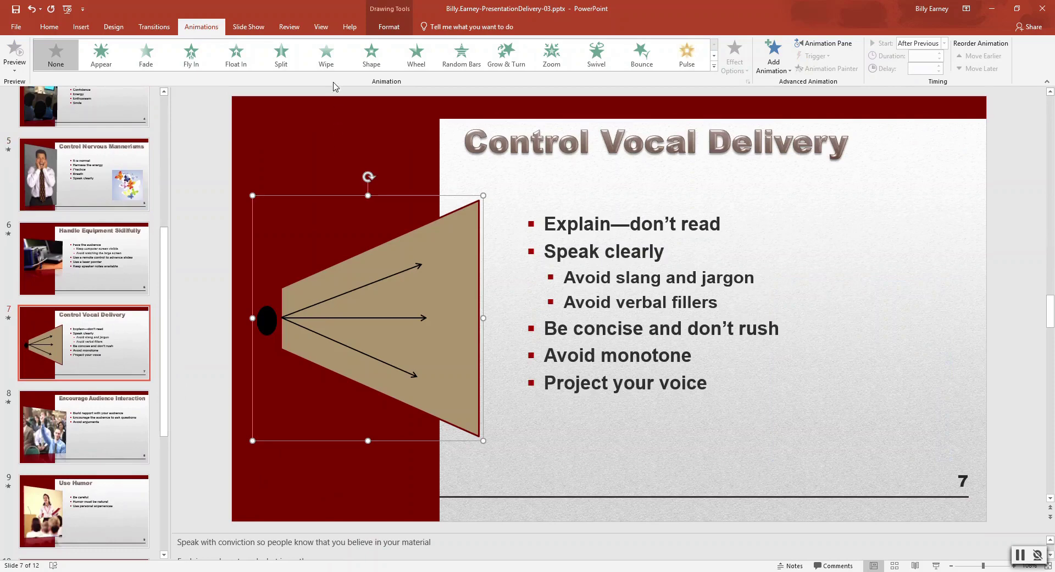
pyautogui.click(329, 61)
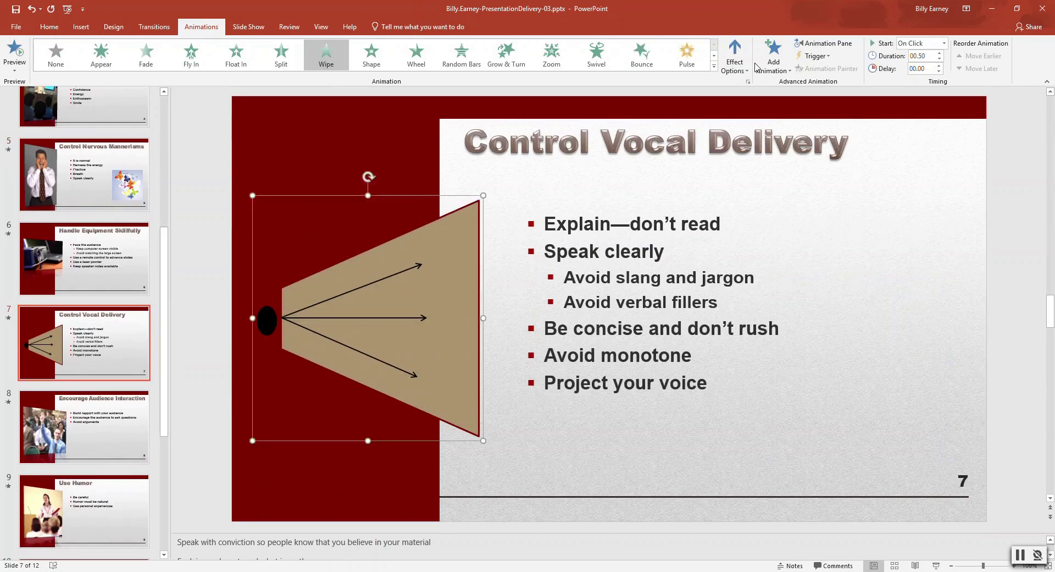
# - Add a further entrance animation to the cone from the Add Animation list
pyautogui.click(742, 74)
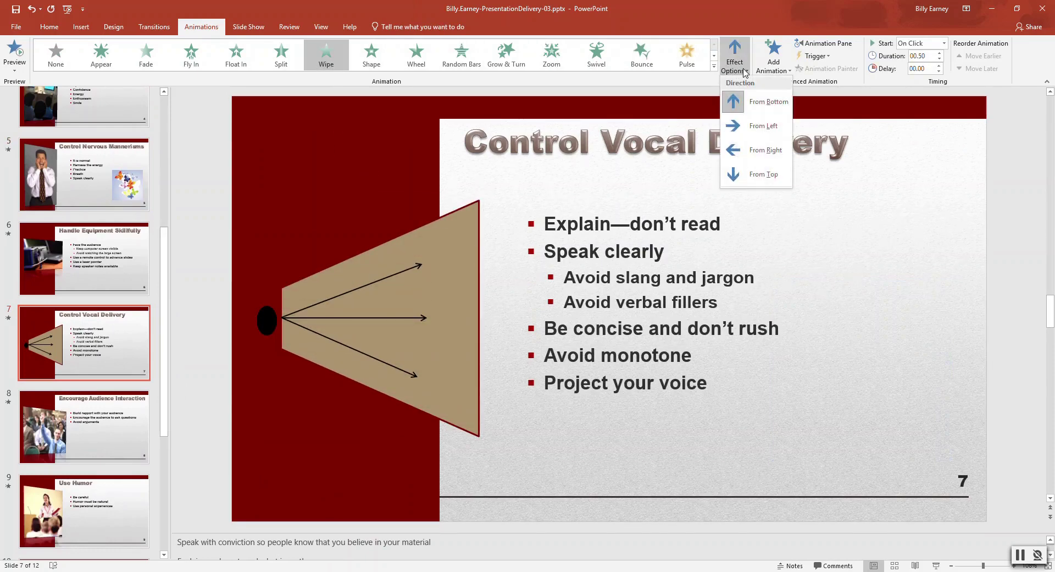
pyautogui.click(787, 70)
pyautogui.click(786, 70)
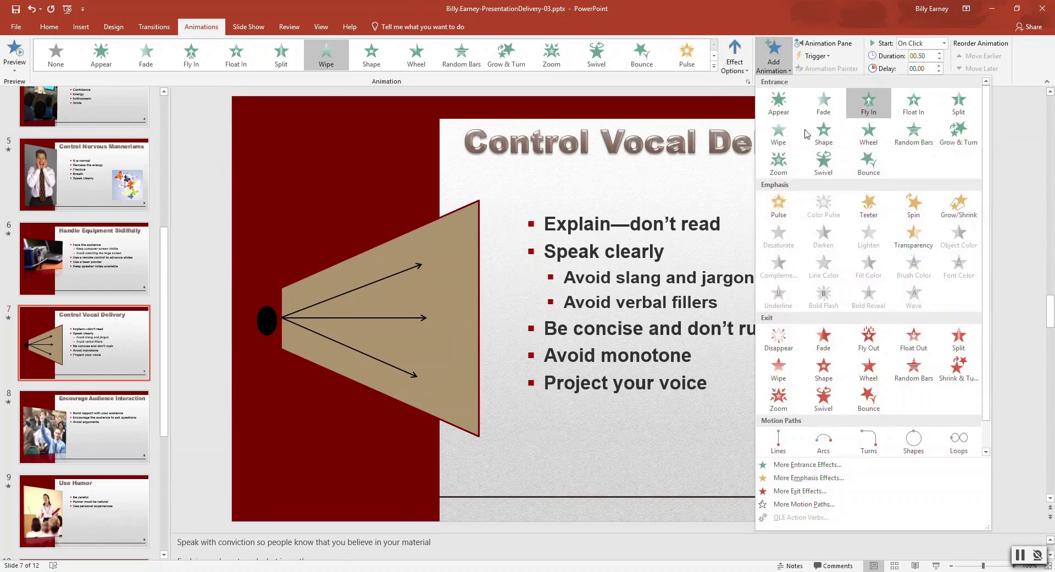
pyautogui.click(871, 109)
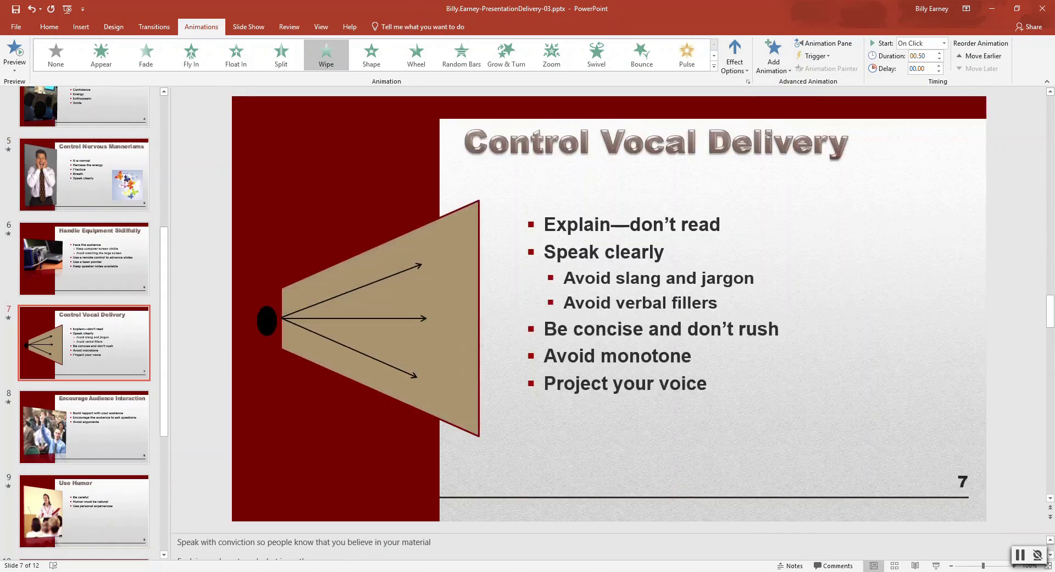
# - Make the animation enter From Left, start After Previous, and last 02.50 seconds
pyautogui.click(745, 69)
pyautogui.click(751, 126)
pyautogui.click(945, 43)
pyautogui.click(920, 76)
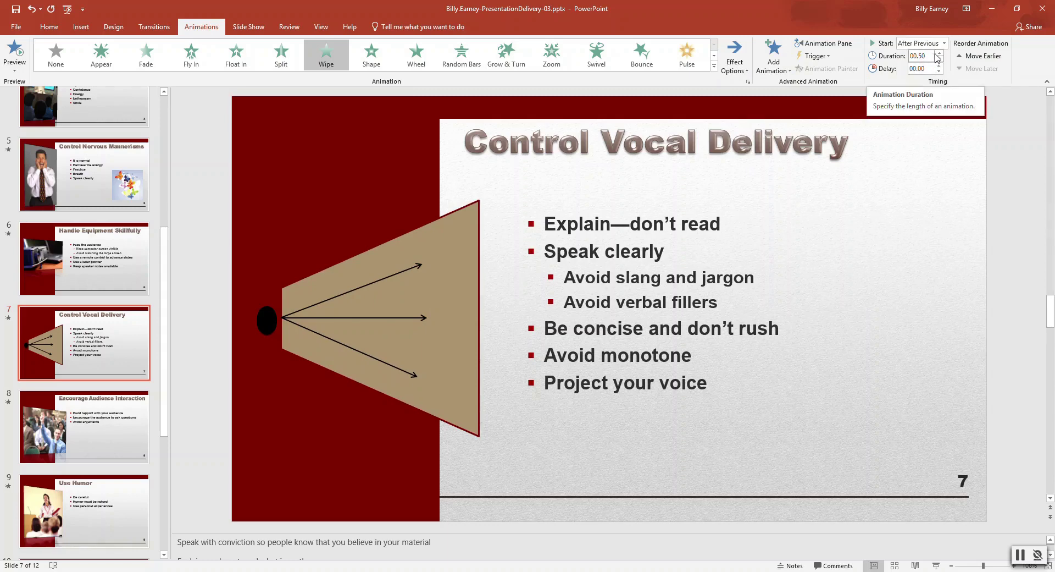
pyautogui.click(940, 53)
pyautogui.click(940, 53)
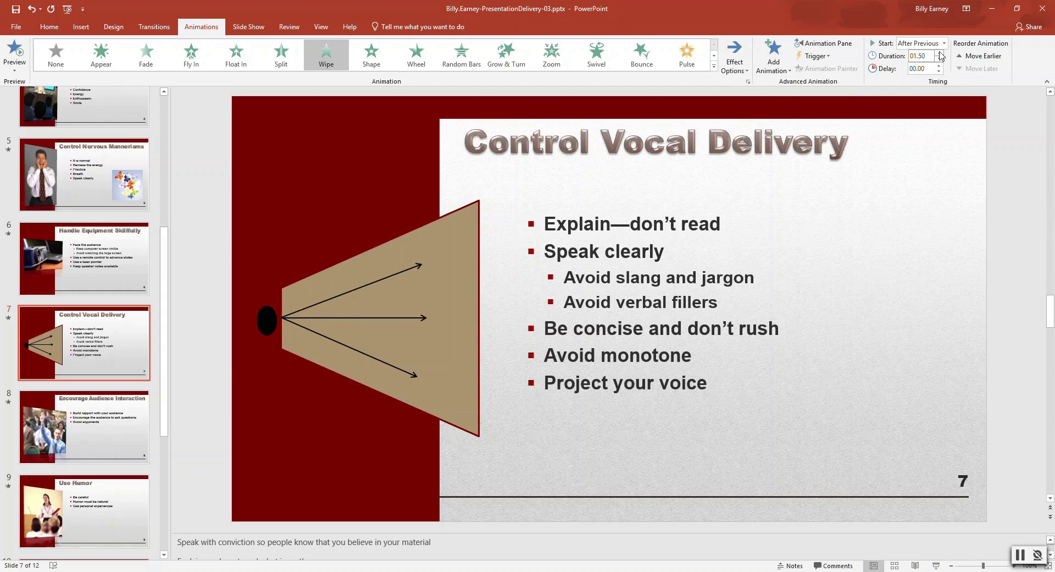
pyautogui.click(940, 53)
# - On slide 11, Give a Strong Close, select the Make it memorable WordArt text
pyautogui.moveTo(164, 322); pyautogui.dragTo(161, 446)
pyautogui.click(106, 438)
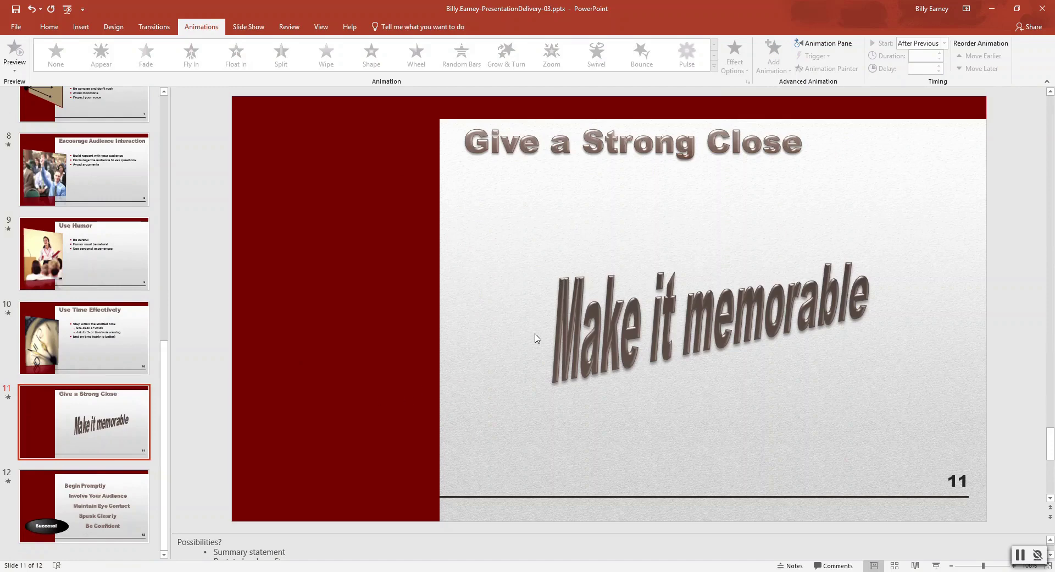
pyautogui.click(572, 332)
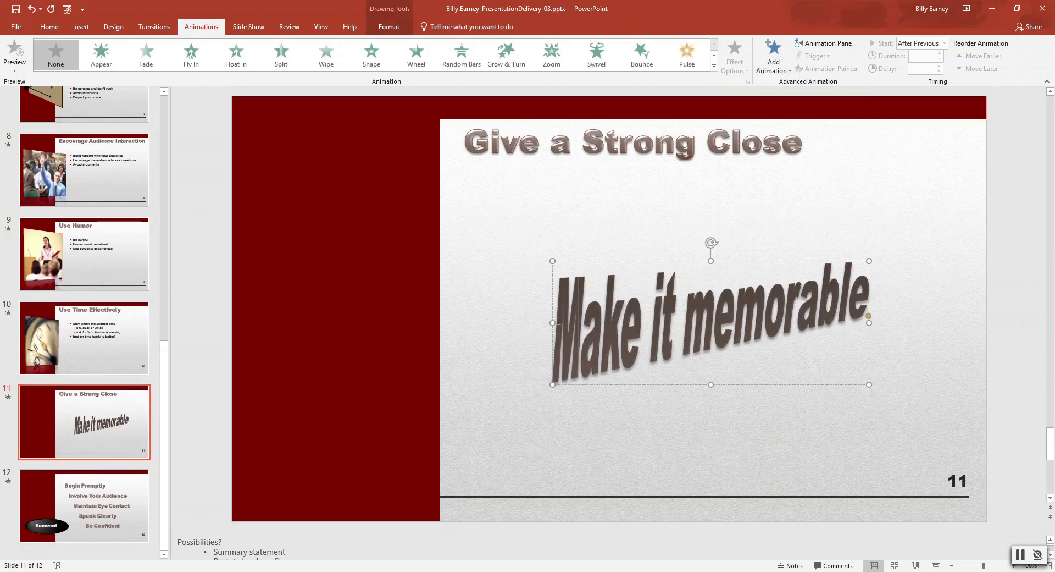
pyautogui.moveTo(558, 328); pyautogui.dragTo(817, 342)
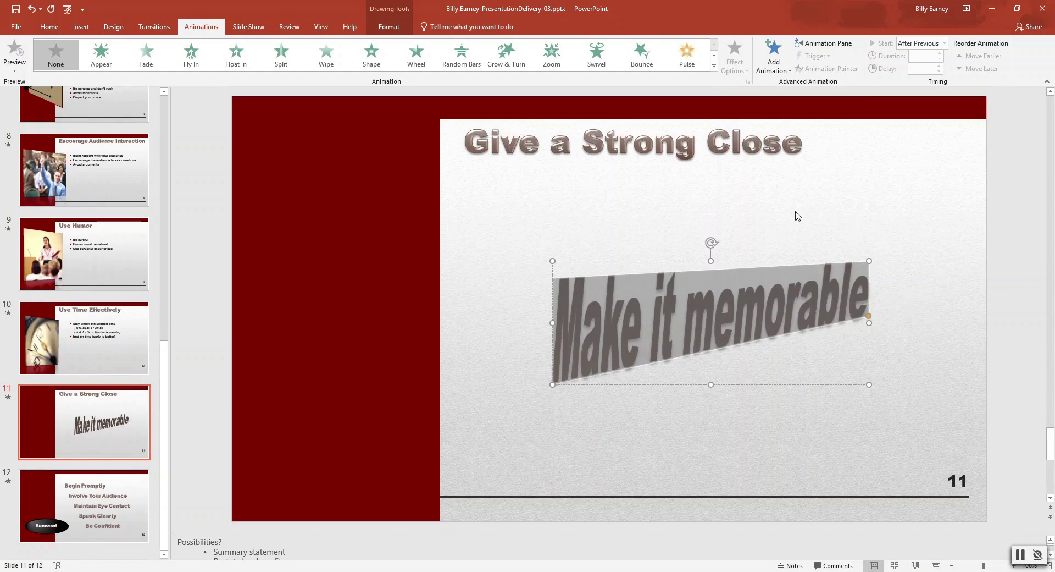
# - Give the text a Bounce entrance, All at Once, After Previous, then go to slide 12
pyautogui.click(642, 55)
pyautogui.click(786, 69)
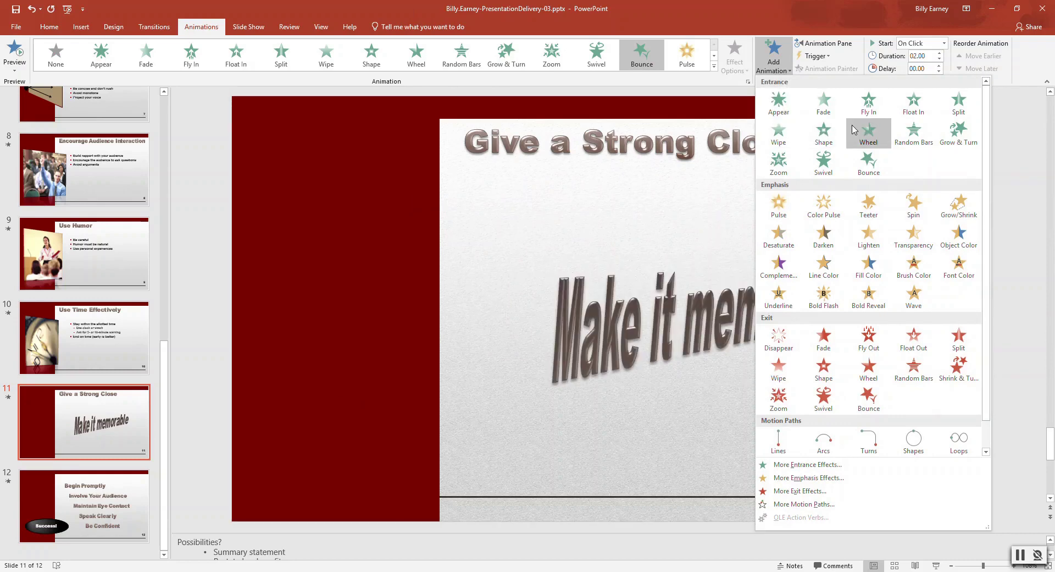
pyautogui.click(873, 166)
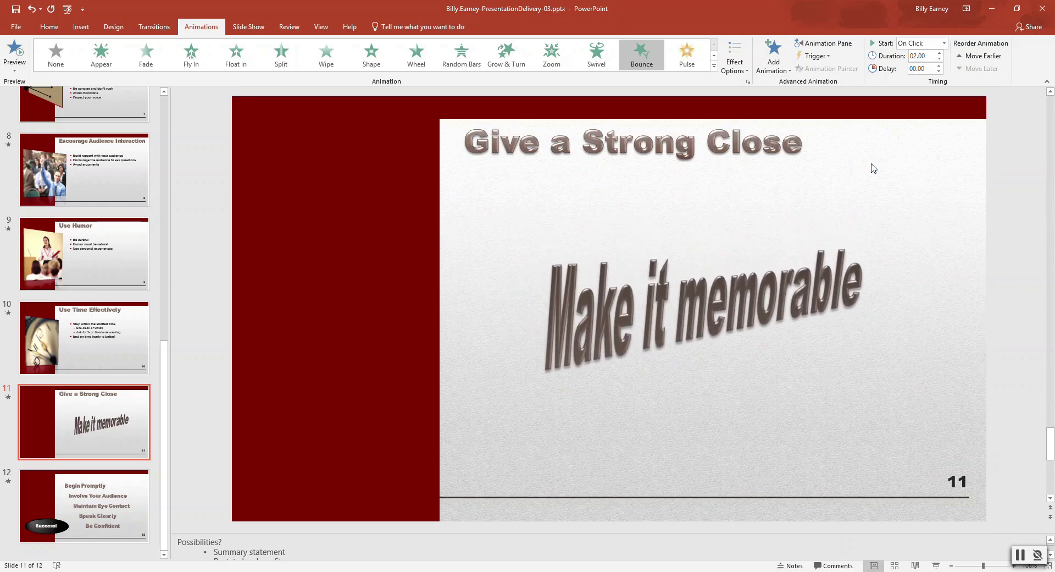
pyautogui.click(735, 61)
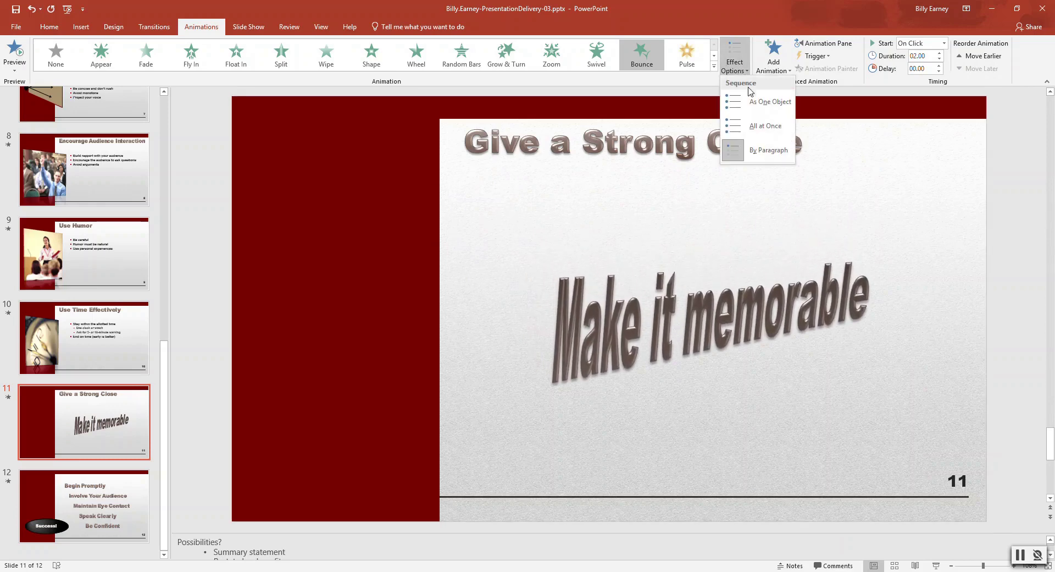
pyautogui.click(760, 119)
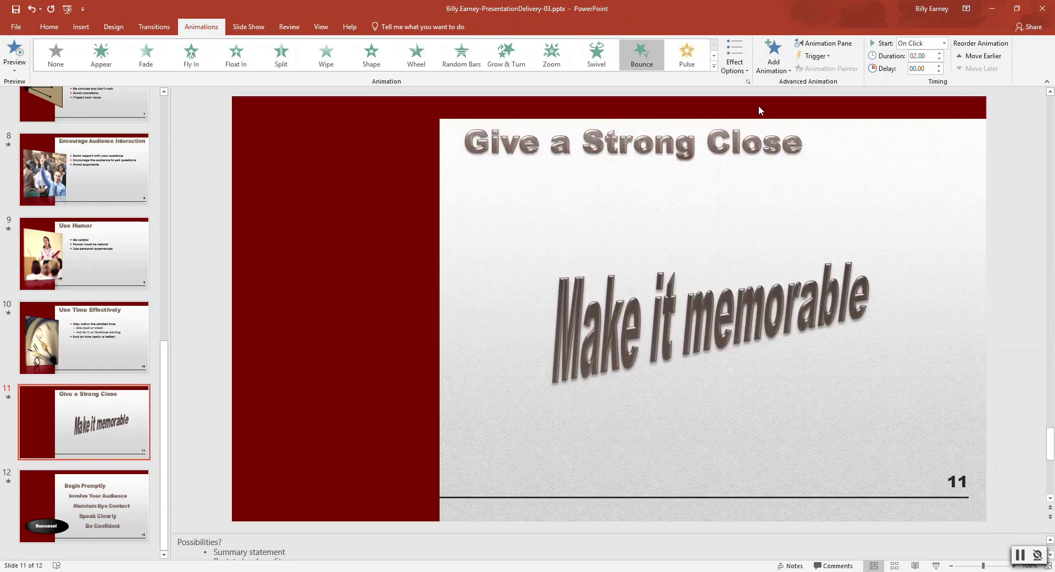
pyautogui.click(944, 43)
pyautogui.click(919, 77)
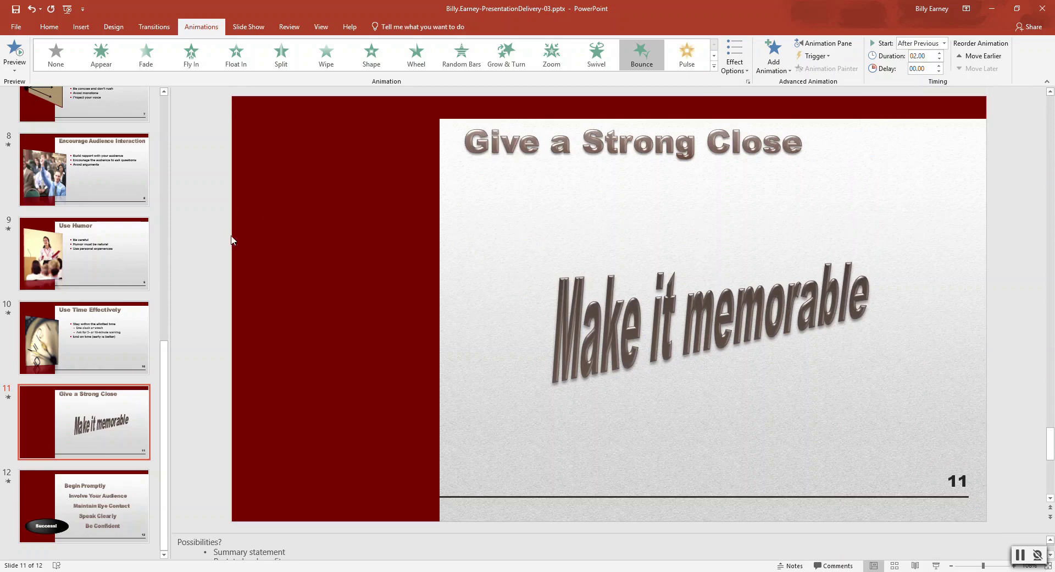
pyautogui.click(83, 500)
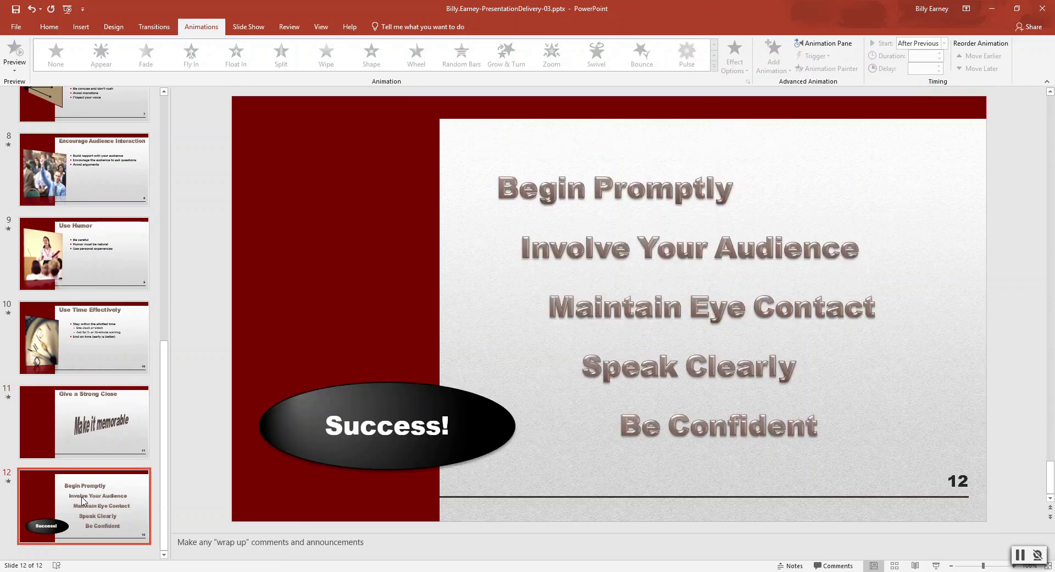
# - Select the Success! oval and give it a Grow & Turn entrance
pyautogui.click(354, 436)
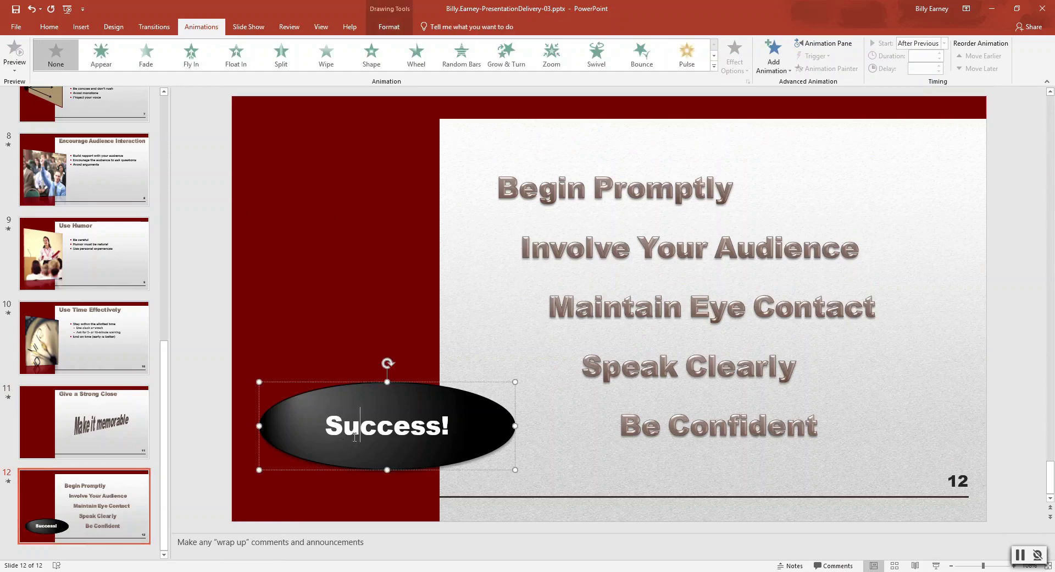
pyautogui.click(317, 425)
pyautogui.click(506, 55)
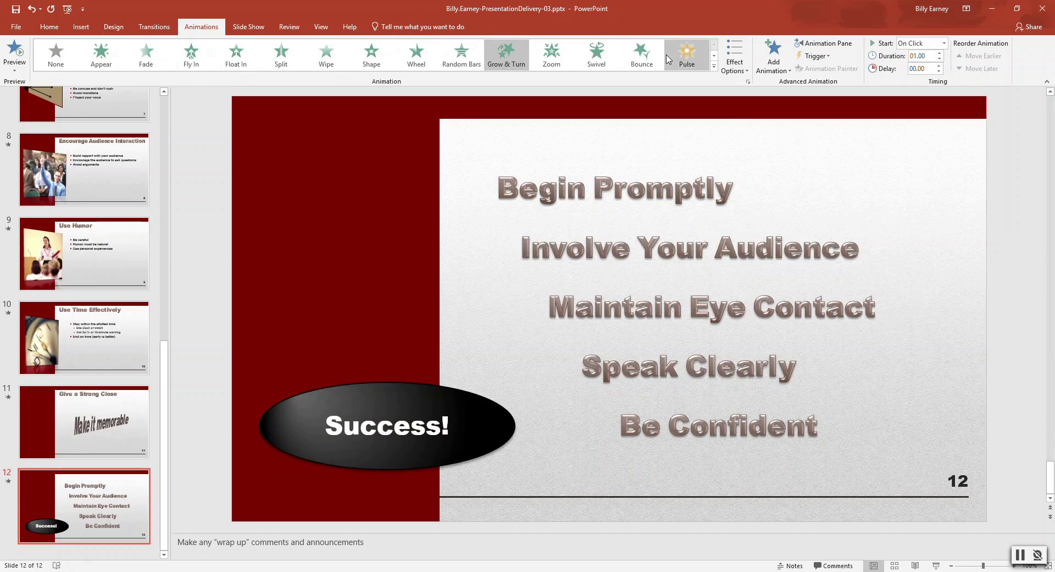
# - Add a Grow/Shrink emphasis to the oval, set to Both directions and After Previous
pyautogui.click(714, 65)
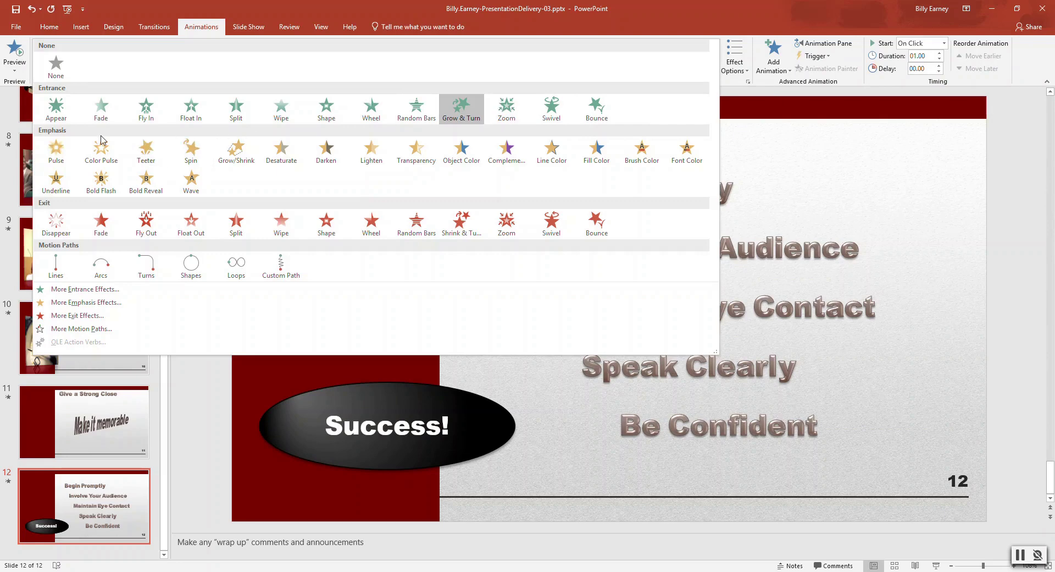
pyautogui.click(235, 153)
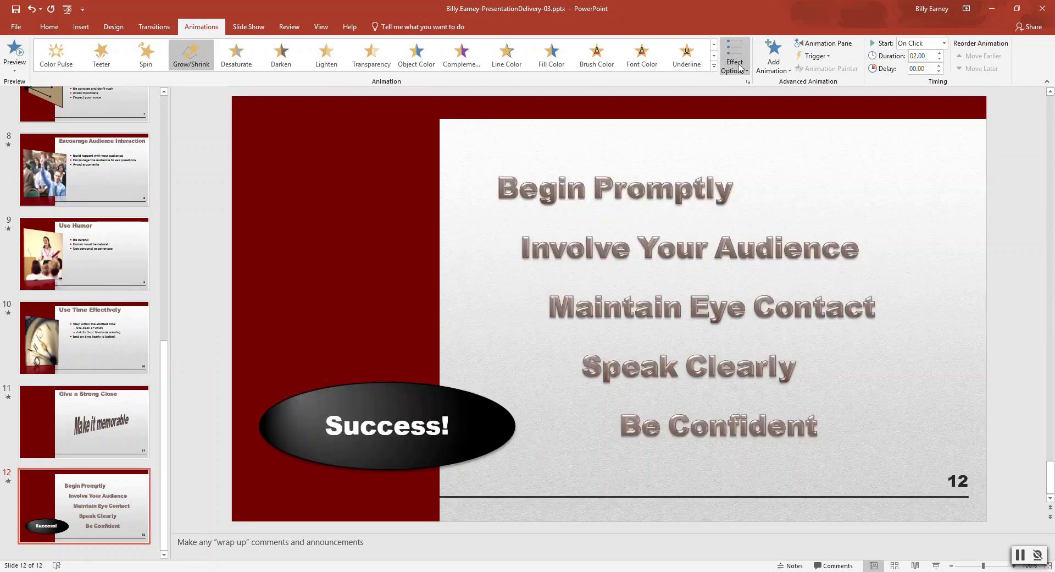
pyautogui.click(775, 62)
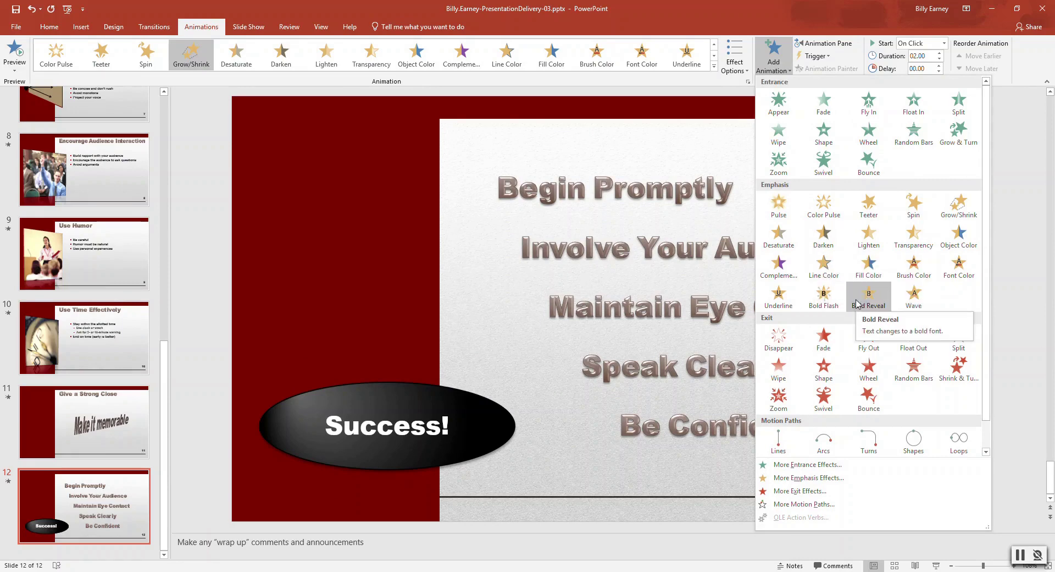
pyautogui.click(959, 217)
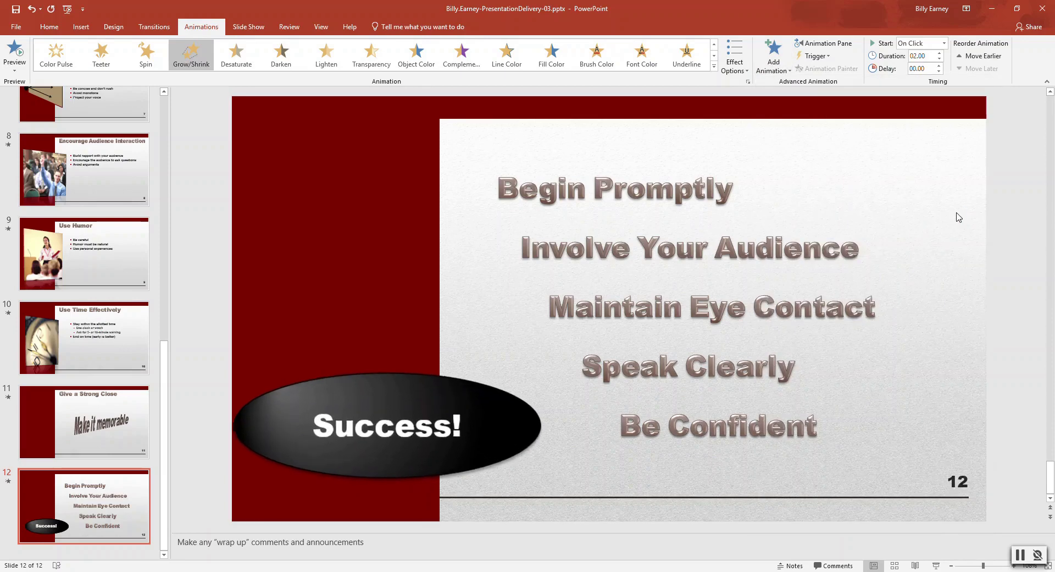
pyautogui.click(746, 70)
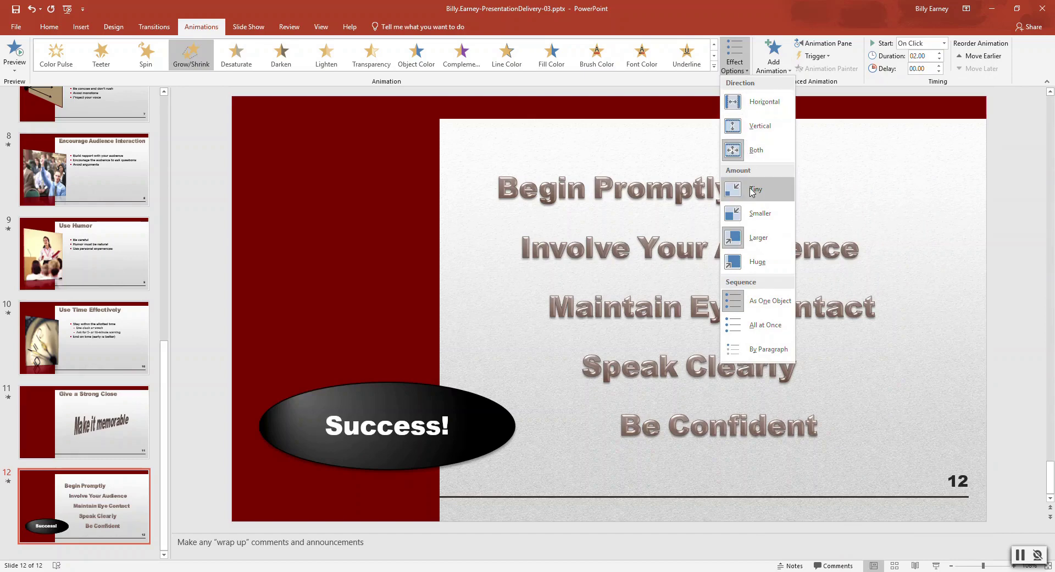
pyautogui.click(755, 153)
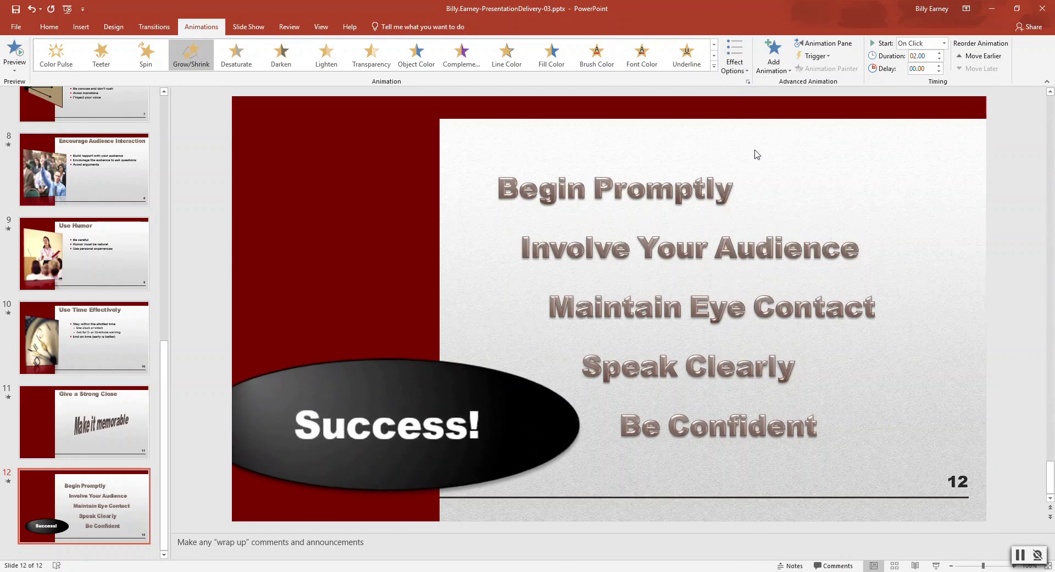
pyautogui.click(944, 43)
pyautogui.click(932, 78)
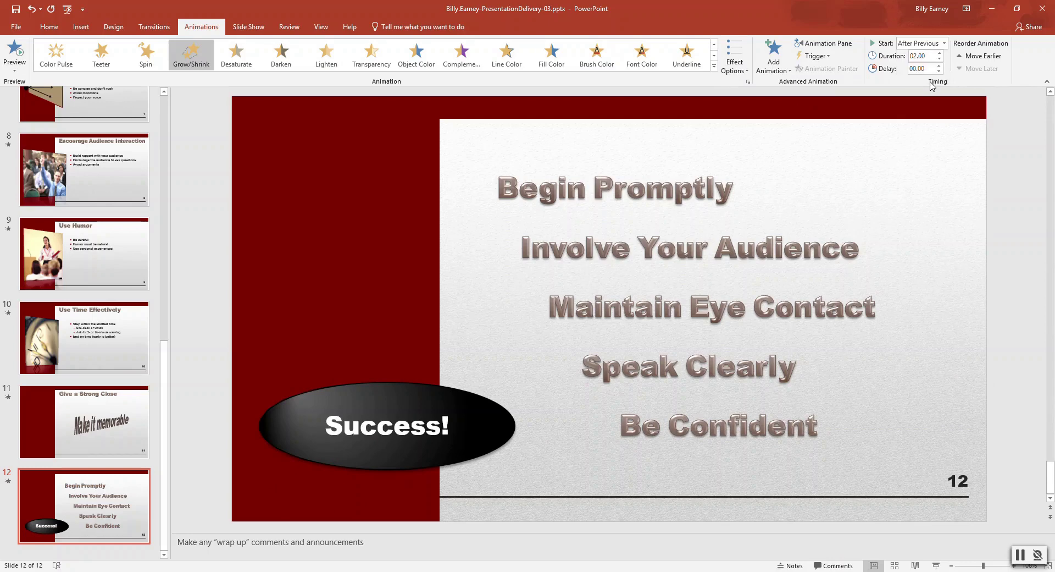